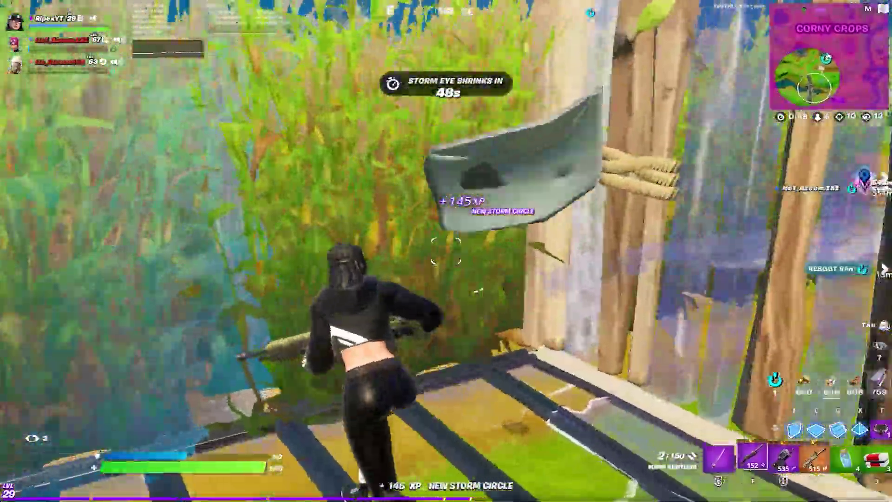
# Finish the Fortnite match by firing the weapon, then return to the lobby in a window.
pyautogui.click(446, 251)
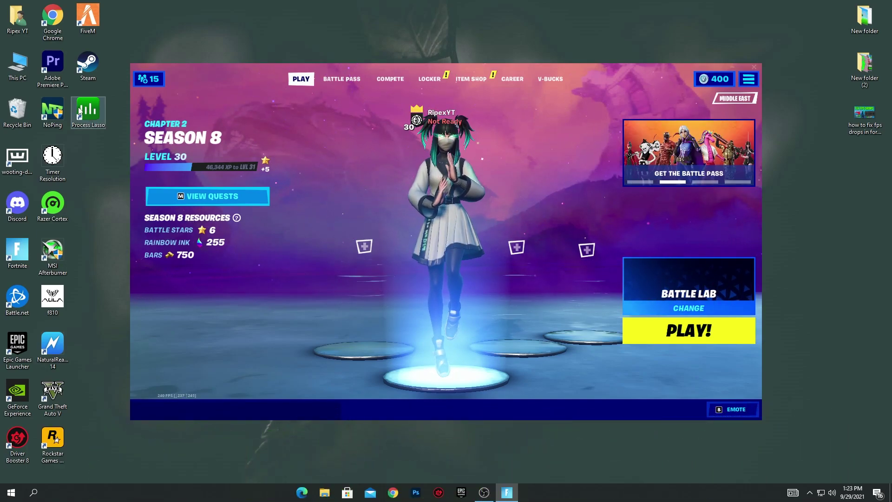
# Launch Process Lasso from the desktop and list only active processes.
pyautogui.doubleClick(80, 111)
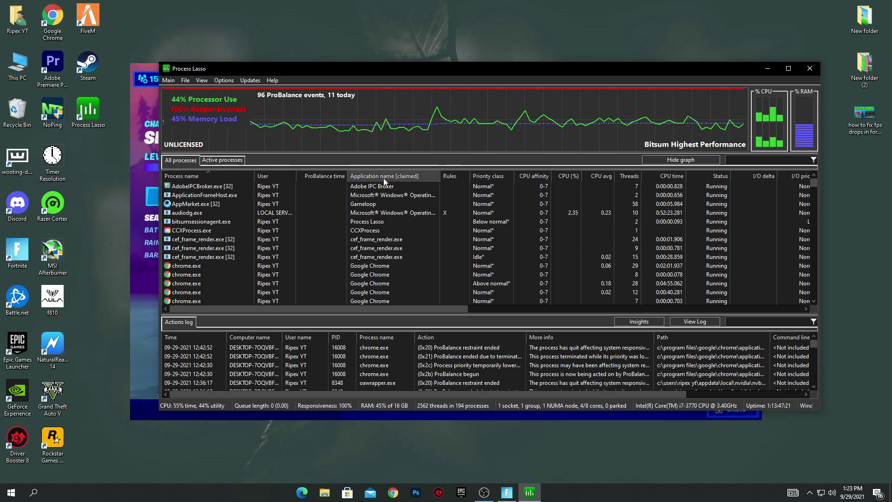
pyautogui.click(211, 161)
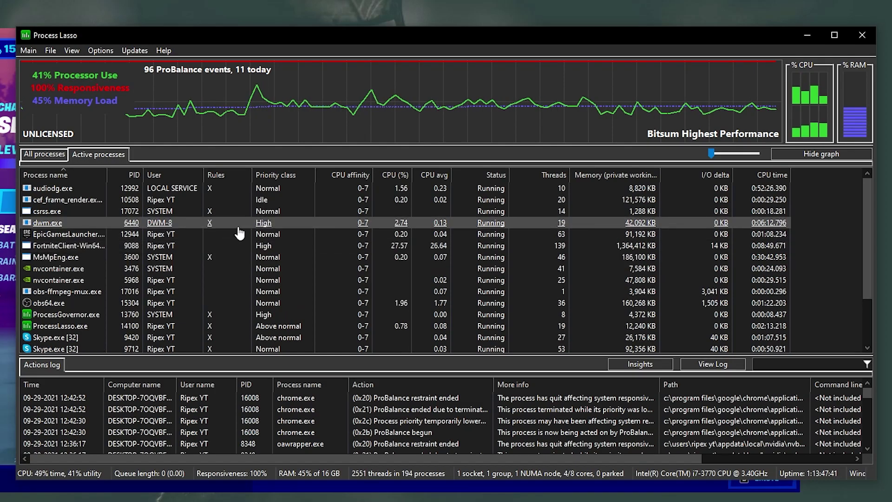
# Enable Performance Mode from the Main menu.
pyautogui.click(29, 49)
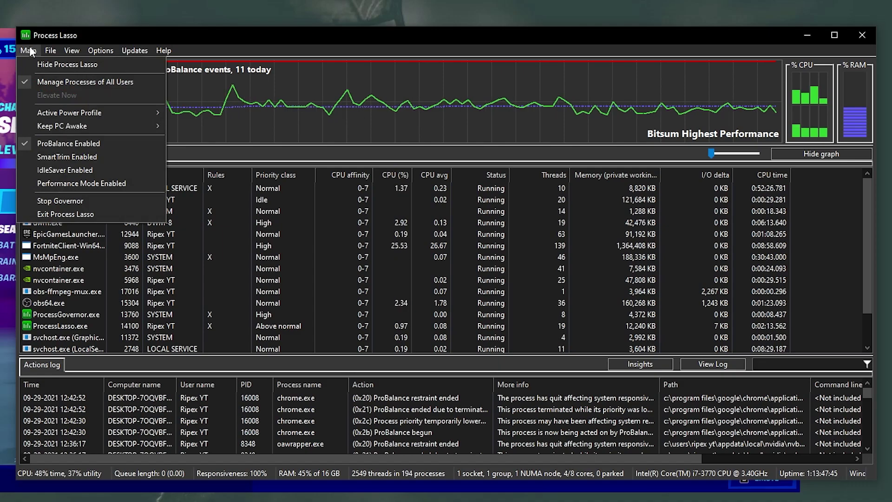
pyautogui.moveTo(69, 113)
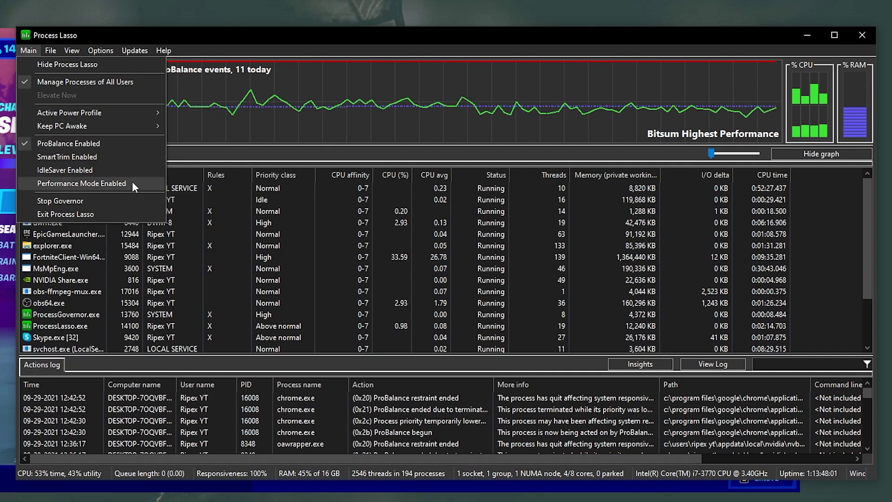
pyautogui.click(29, 181)
# Set Keep PC Awake to Indefinitely from the Main menu.
pyautogui.click(28, 50)
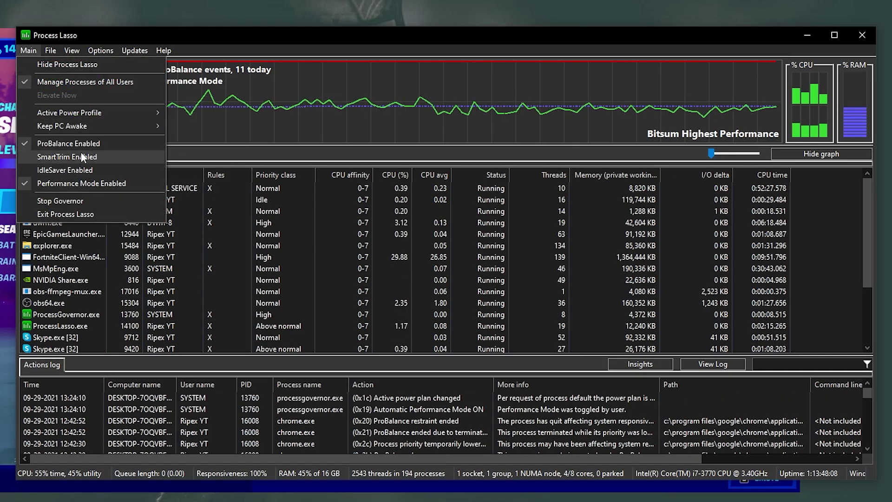
pyautogui.moveTo(50, 130)
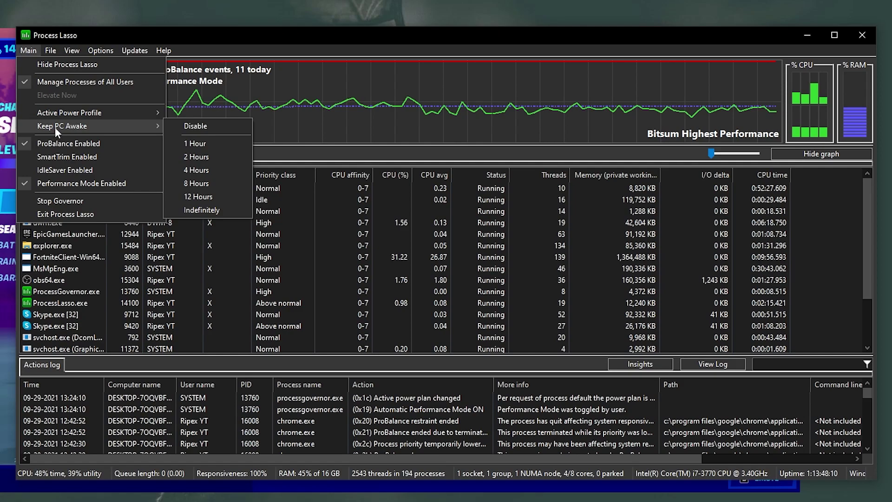
pyautogui.click(198, 211)
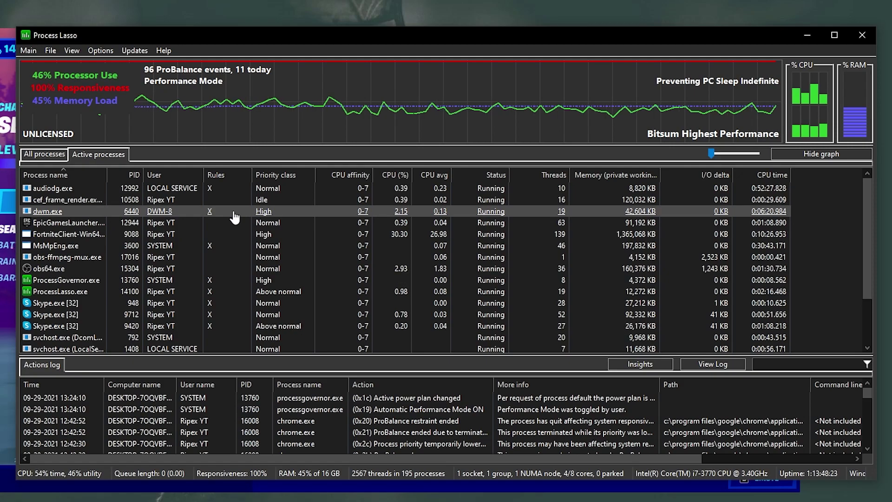
# Give FortniteClient-Win64-Shipping.exe an always-High CPU priority rule.
pyautogui.rightClick(56, 233)
pyautogui.moveTo(58, 245)
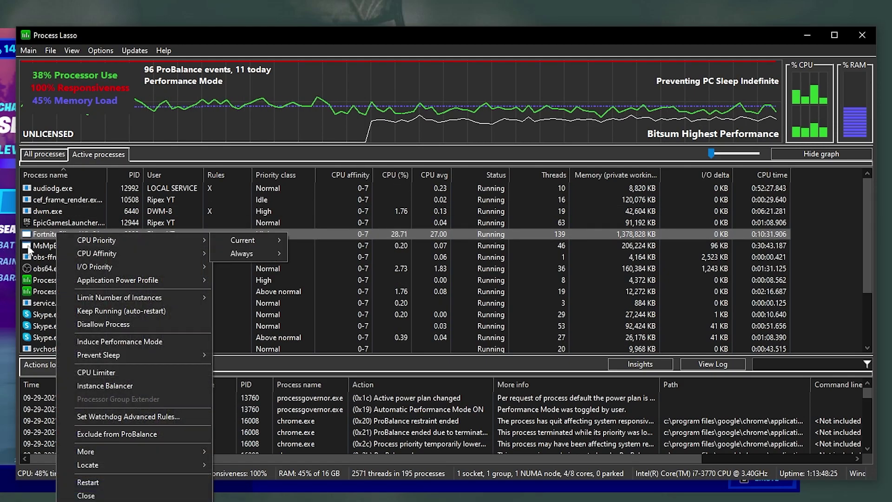
pyautogui.moveTo(82, 239)
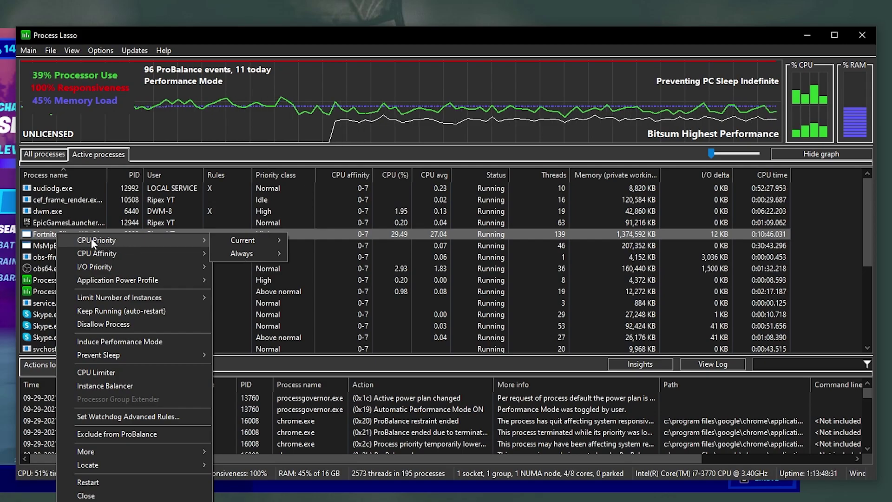
pyautogui.moveTo(246, 255)
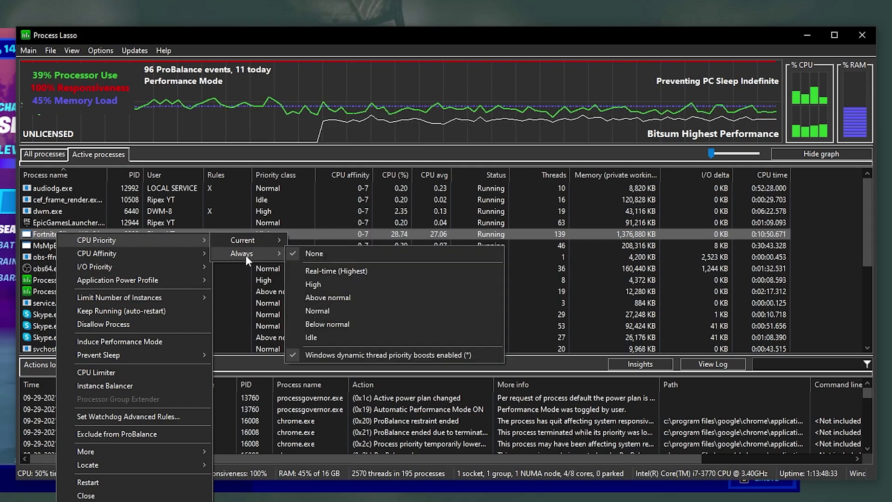
pyautogui.click(322, 285)
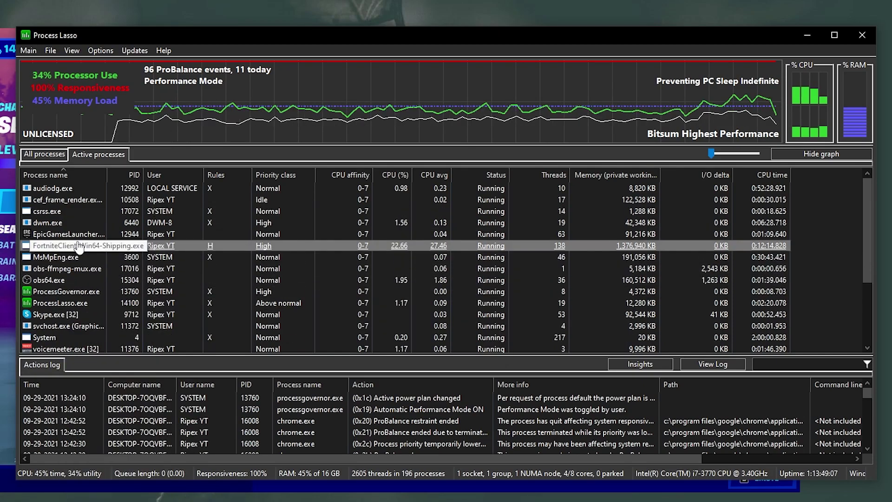
pyautogui.rightClick(78, 245)
# Add an always-High I/O priority rule to the Fortnite client process.
pyautogui.moveTo(116, 264)
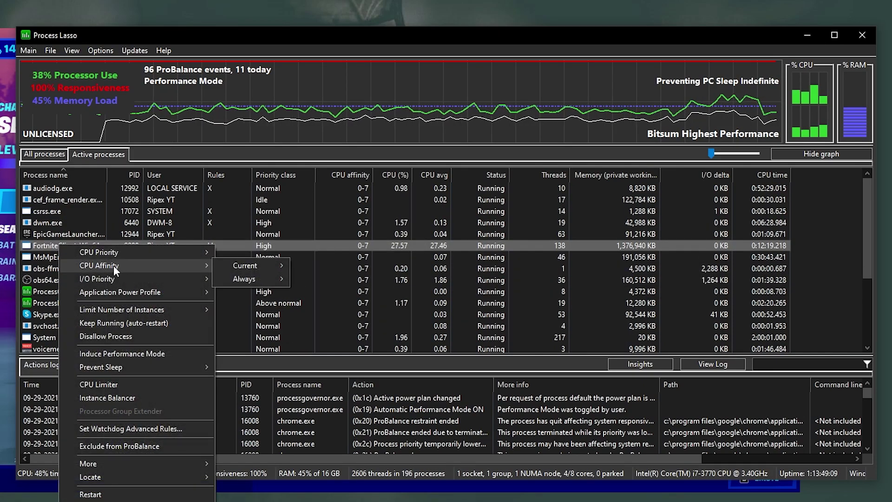
pyautogui.moveTo(239, 278)
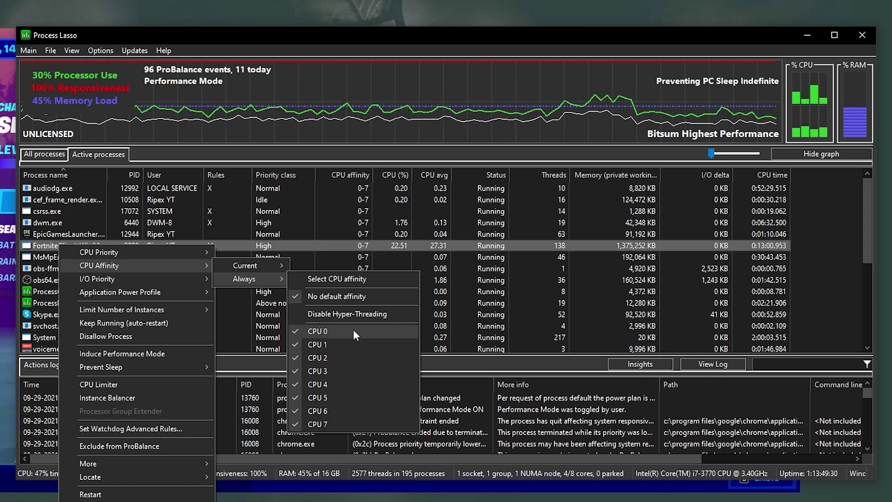
pyautogui.moveTo(96, 280)
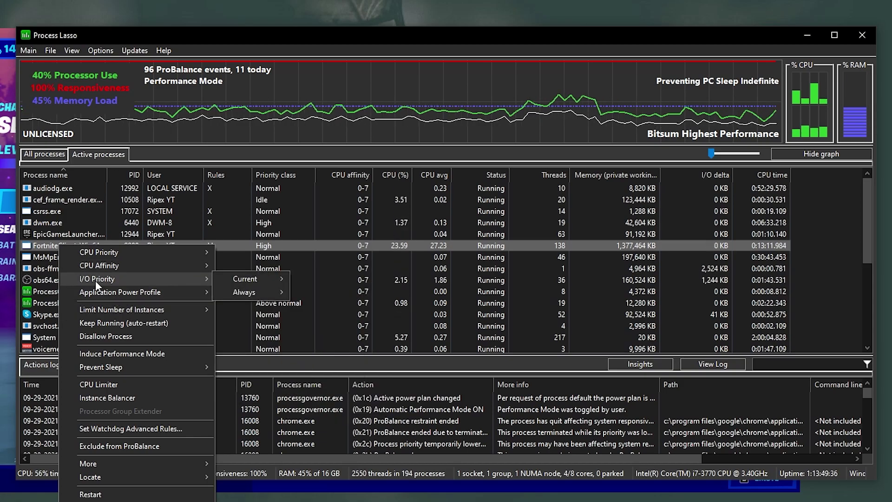
pyautogui.moveTo(261, 289)
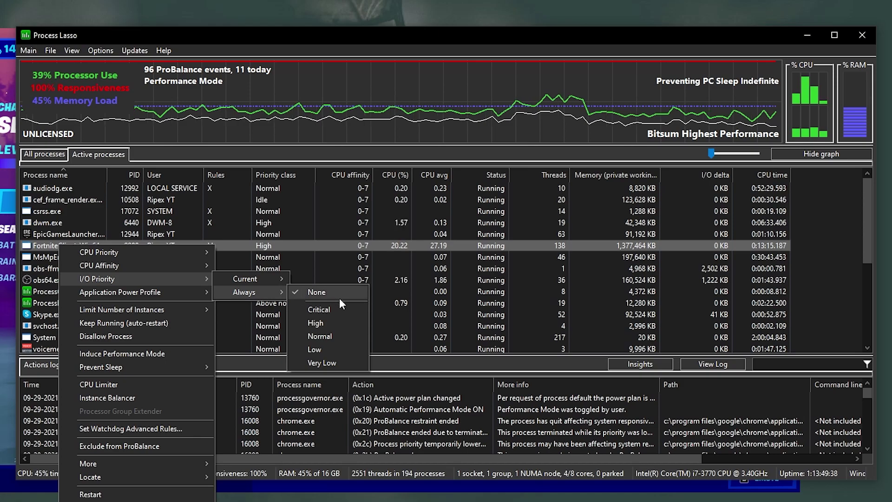
pyautogui.click(317, 324)
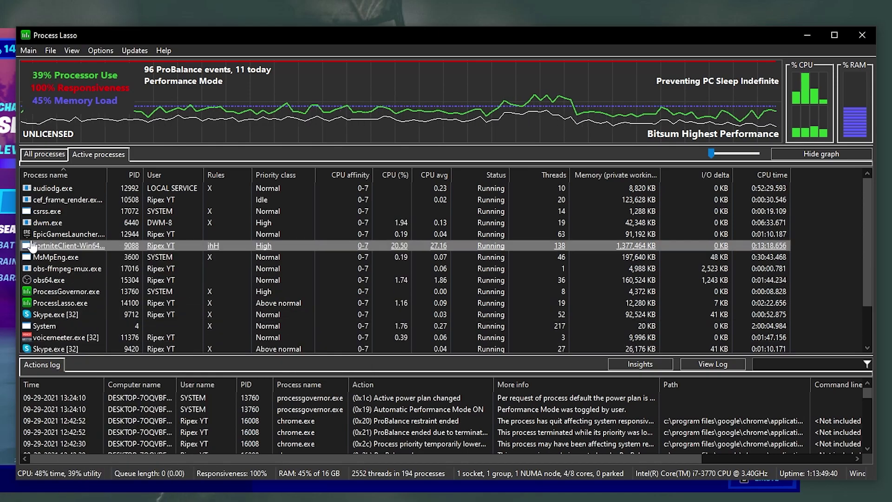
pyautogui.rightClick(44, 245)
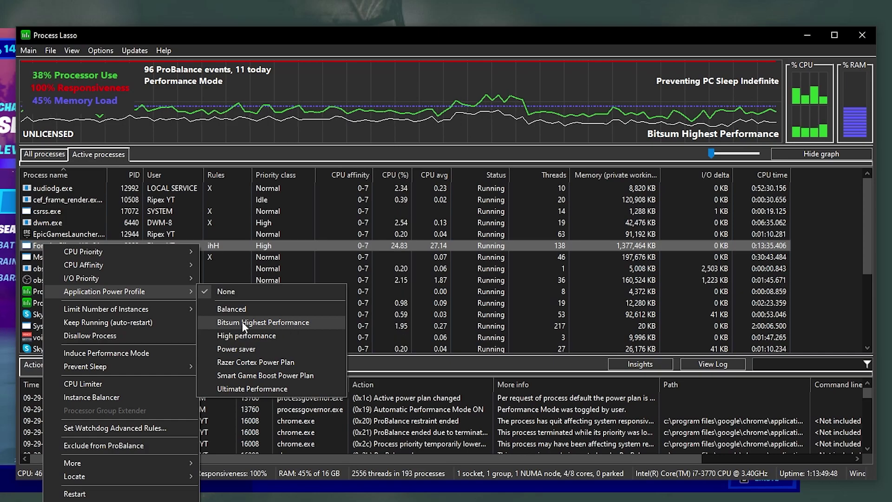
# Assign Fortnite the Bitsum Highest Performance power profile and dismiss the new plan notice.
pyautogui.click(275, 322)
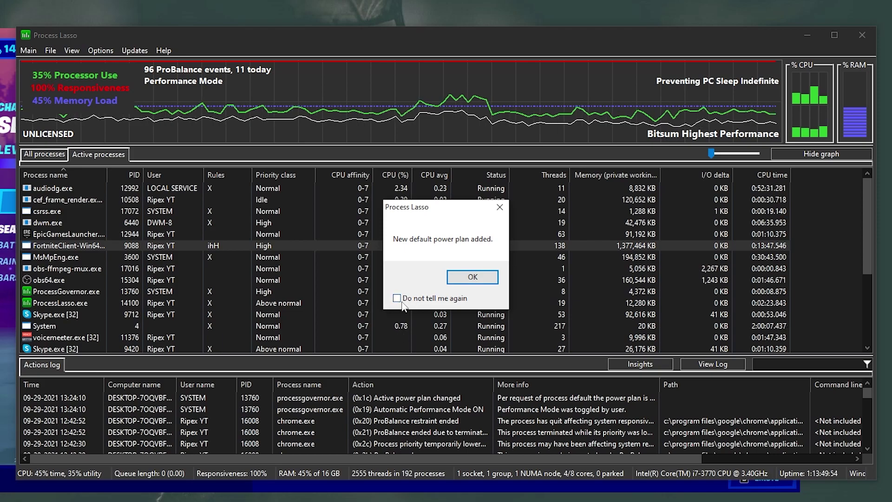
pyautogui.click(472, 278)
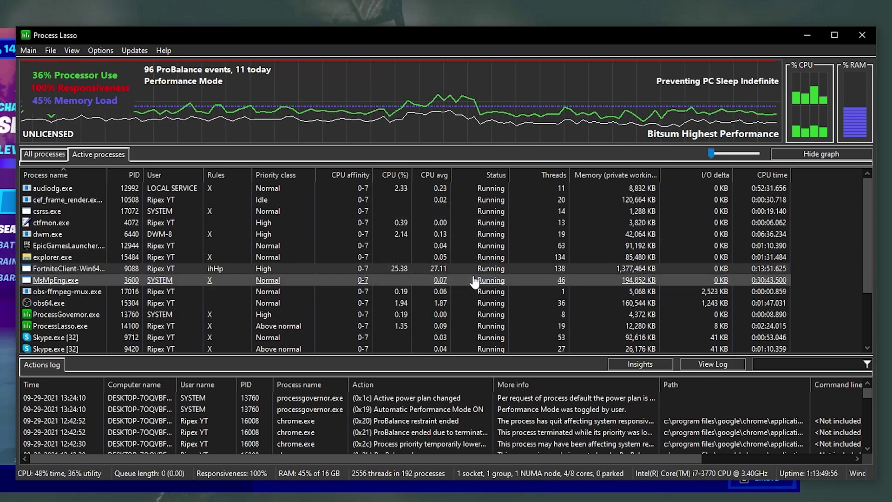
# Make FortniteClient-Win64-Shipping.exe induce Performance Mode and confirm the reclassification.
pyautogui.rightClick(50, 269)
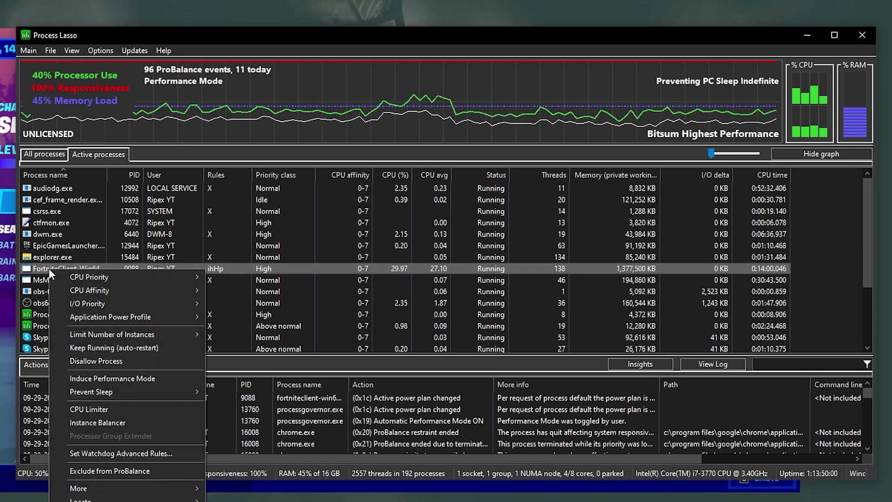
pyautogui.moveTo(133, 295)
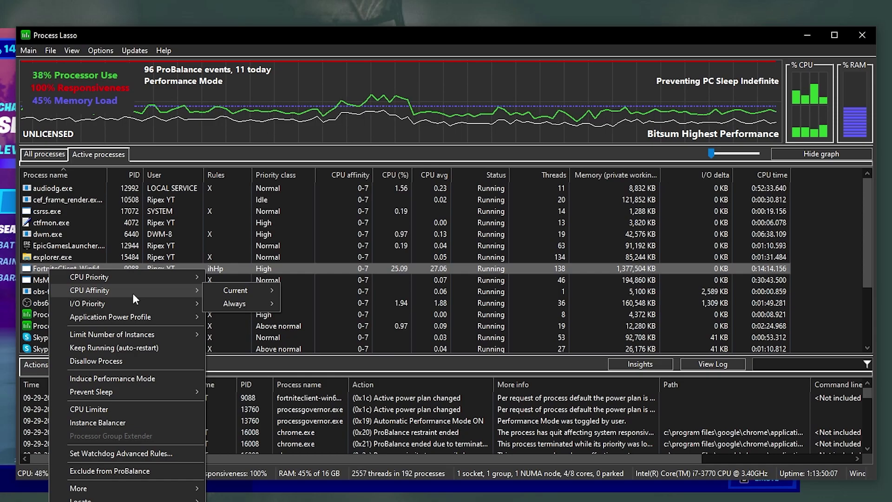
pyautogui.click(68, 377)
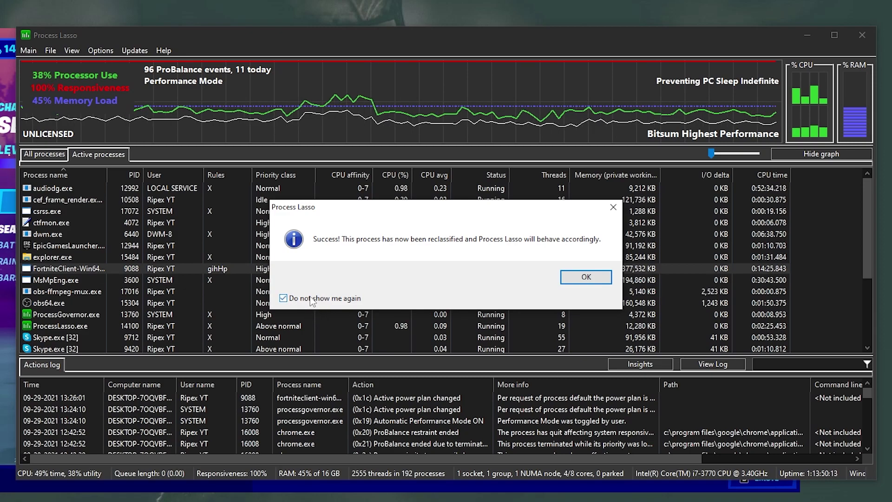
pyautogui.click(589, 279)
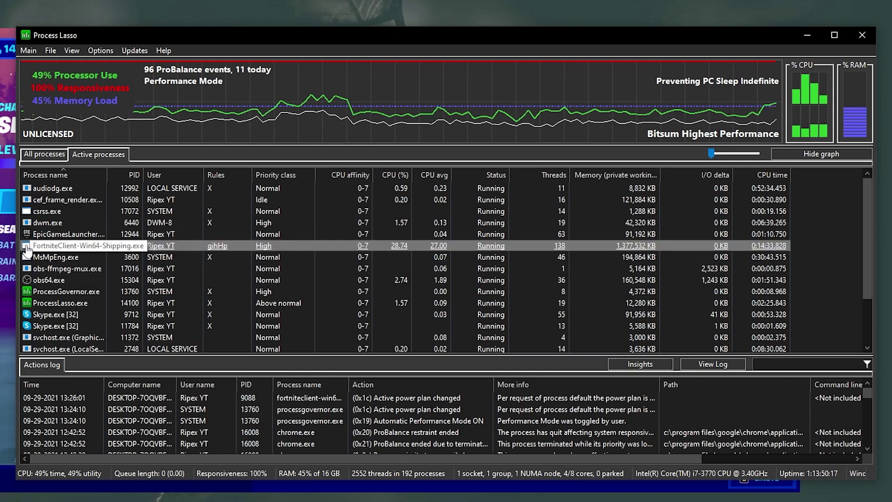
# Disable IdleSaver for the Fortnite client under More, then minimize Process Lasso.
pyautogui.rightClick(61, 236)
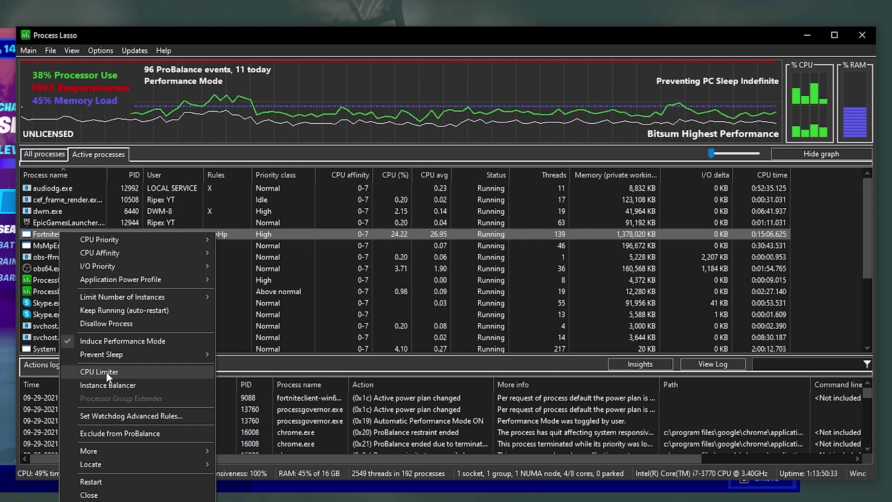
pyautogui.moveTo(96, 449)
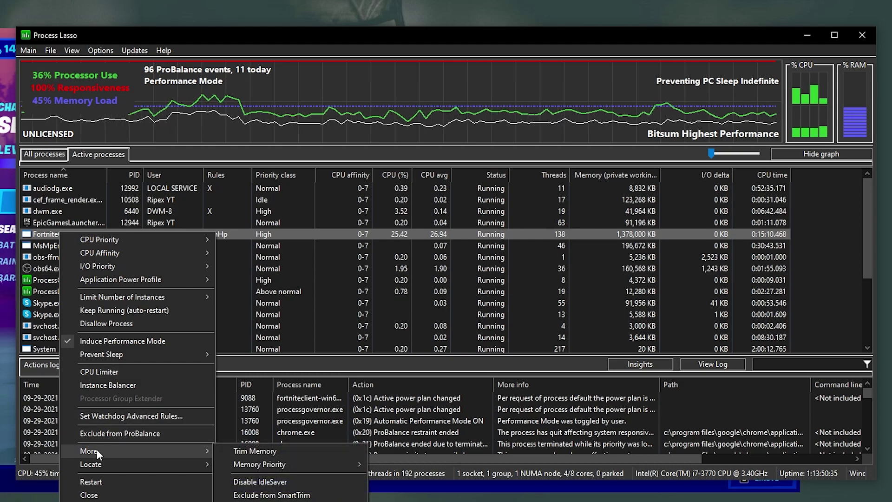
pyautogui.click(225, 484)
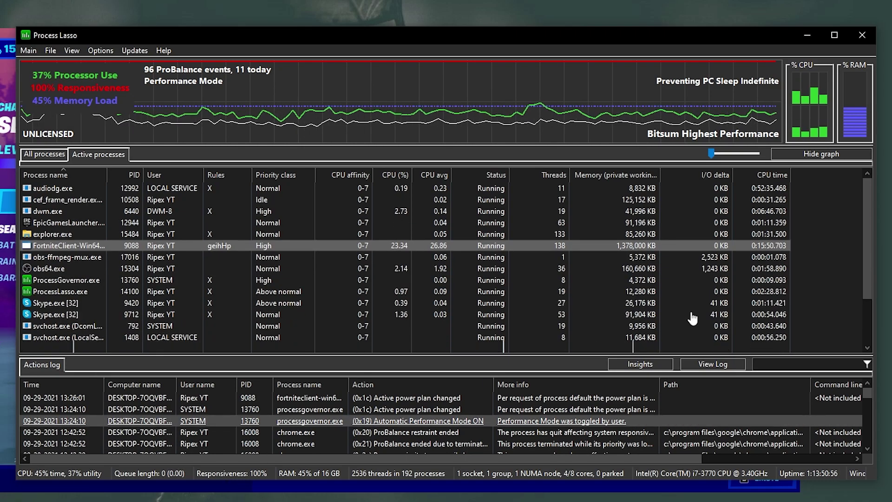
pyautogui.click(813, 32)
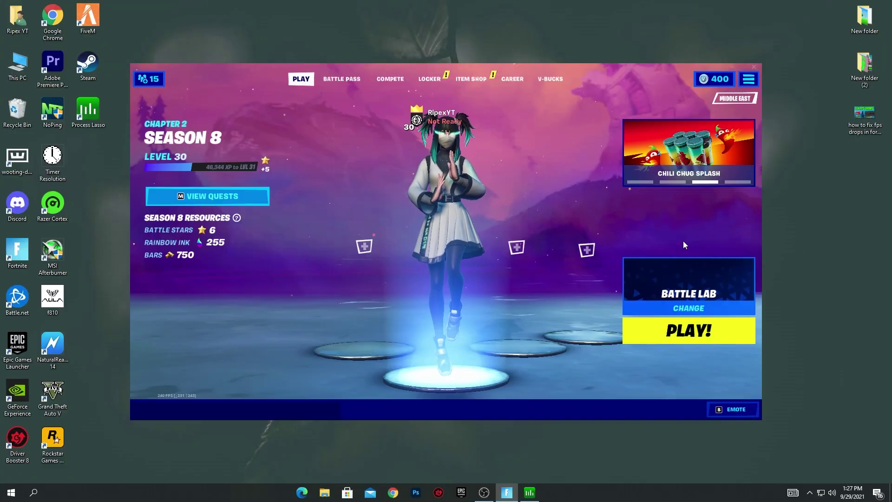
# Close the Process Lasso window and confirm it still runs in the system tray.
pyautogui.click(530, 492)
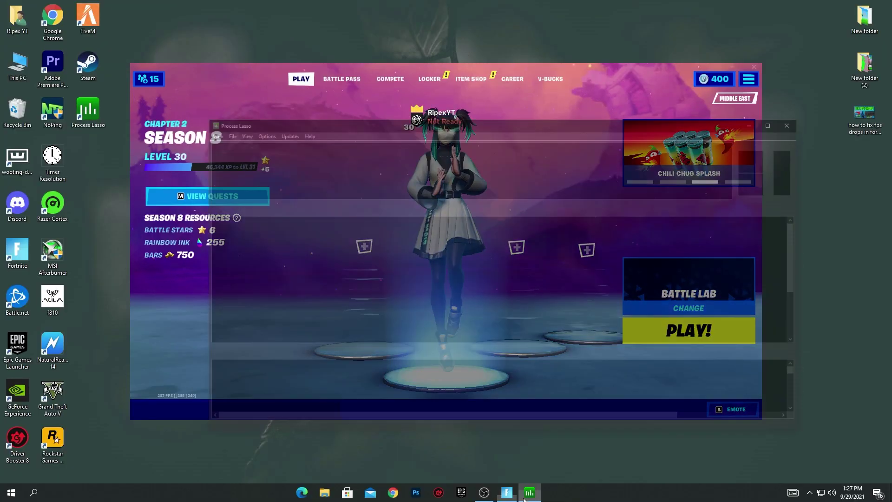
pyautogui.click(811, 70)
pyautogui.click(809, 492)
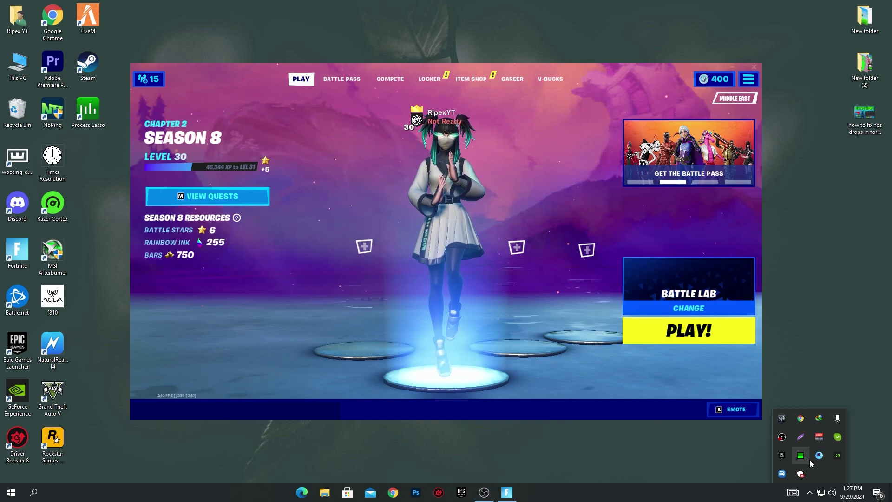
# Check that Game Mode is on under Settings > Gaming.
pyautogui.click(12, 492)
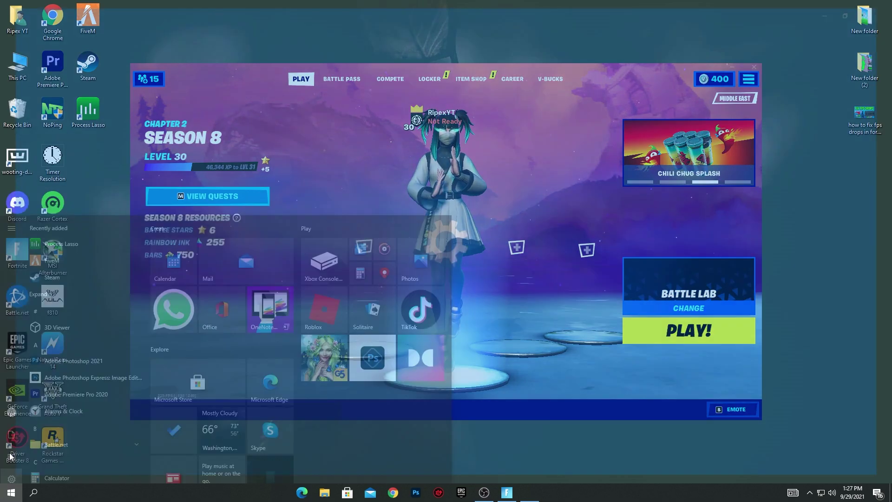
pyautogui.click(11, 467)
pyautogui.click(569, 197)
pyautogui.click(47, 150)
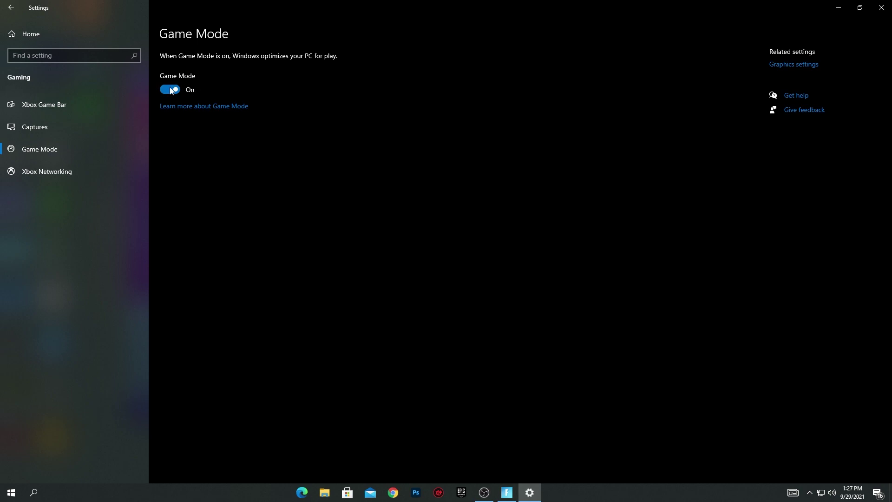
# Set EasyAntiCheat Launcher to High performance in Graphics settings, save, and close Settings.
pyautogui.click(795, 65)
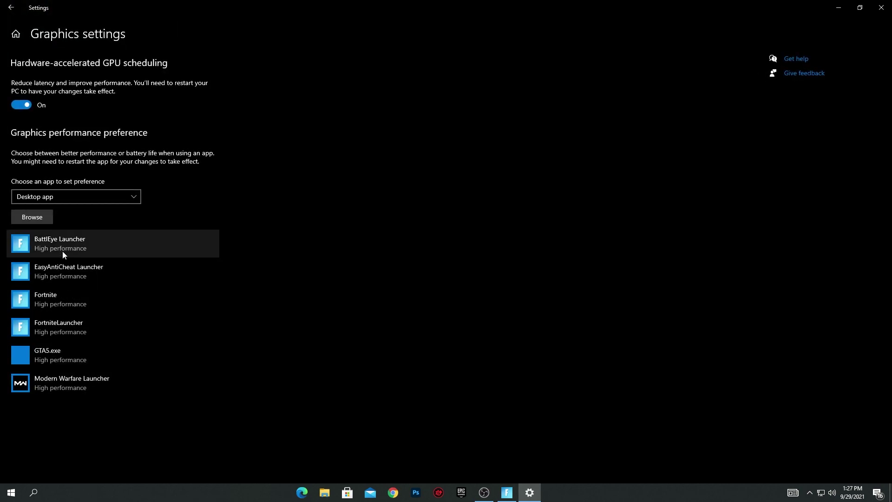
pyautogui.click(178, 275)
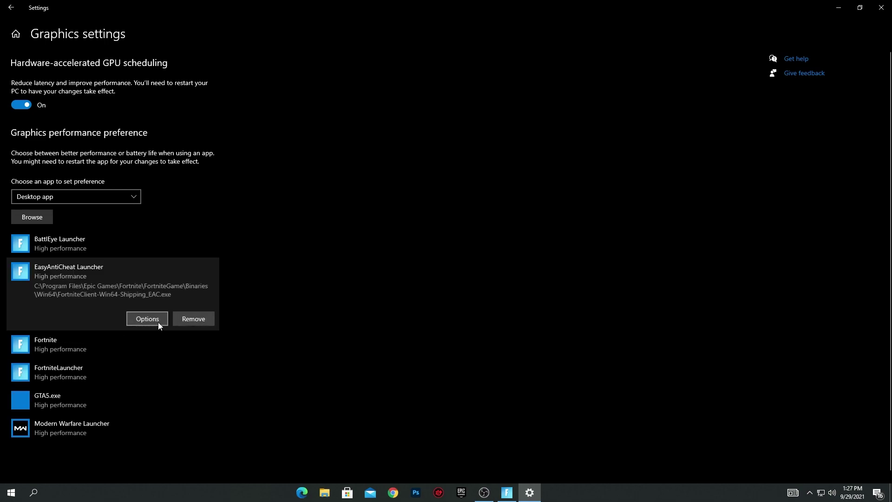
pyautogui.click(155, 319)
pyautogui.click(391, 297)
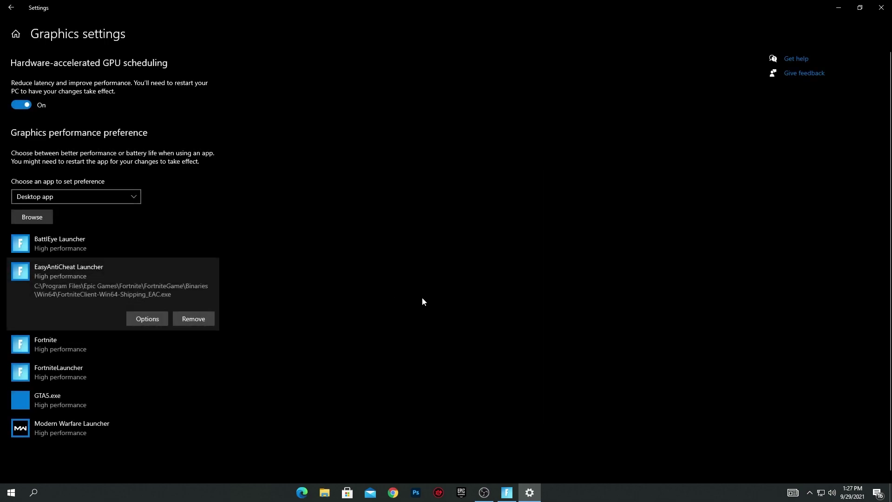
pyautogui.click(881, 8)
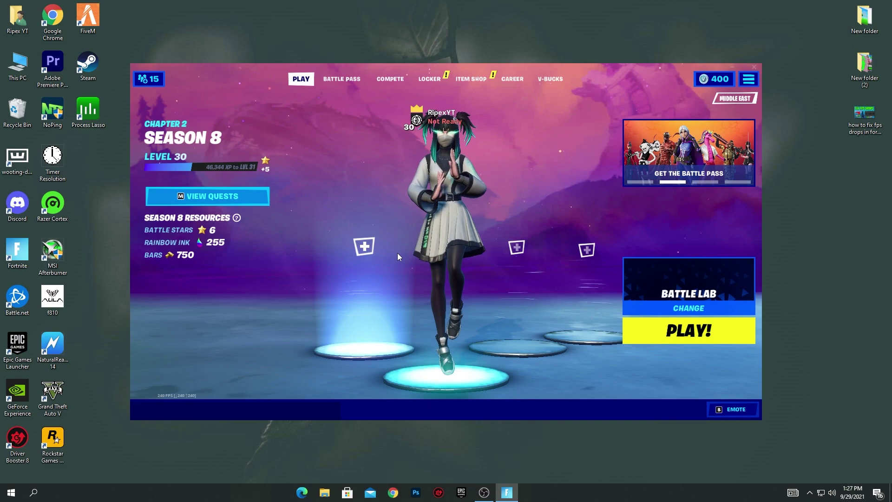